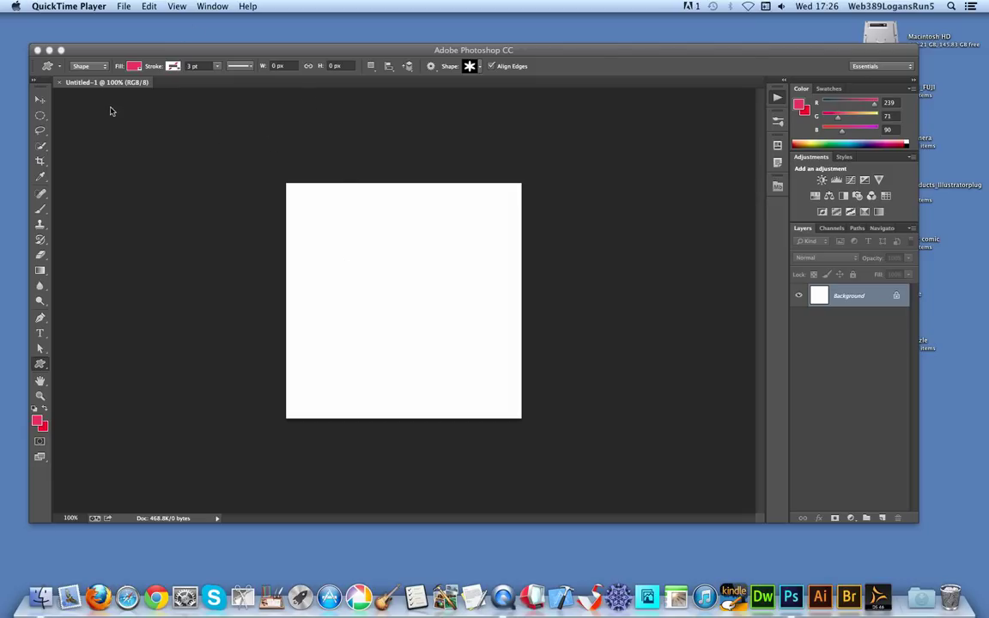
# Set the Custom Shape tool to Pixels mode and draw a pink six-petal flower across the canvas
pyautogui.click(82, 66)
pyautogui.click(91, 84)
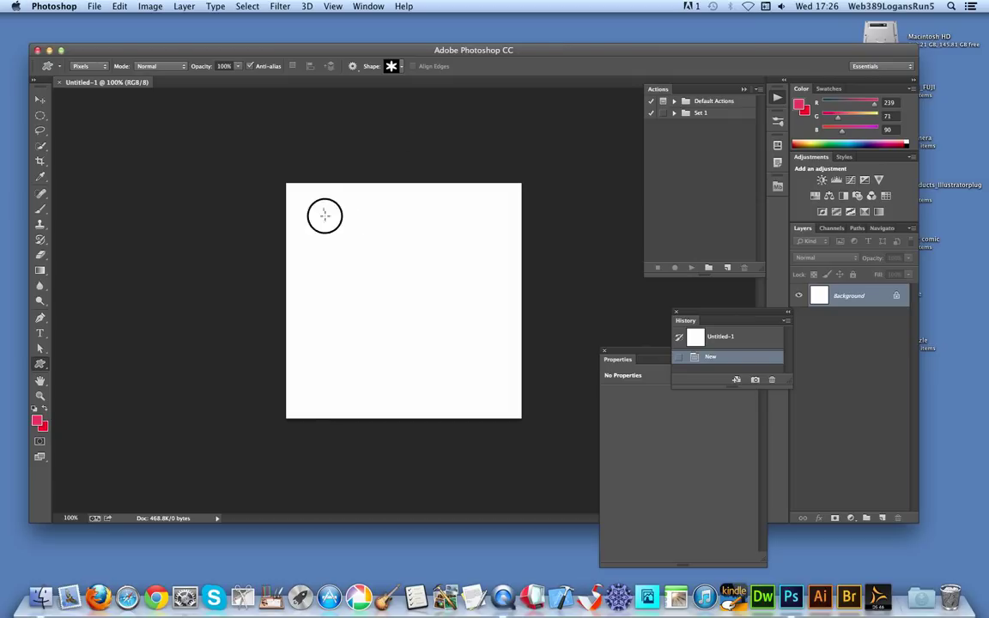
pyautogui.moveTo(322, 213); pyautogui.dragTo(507, 398)
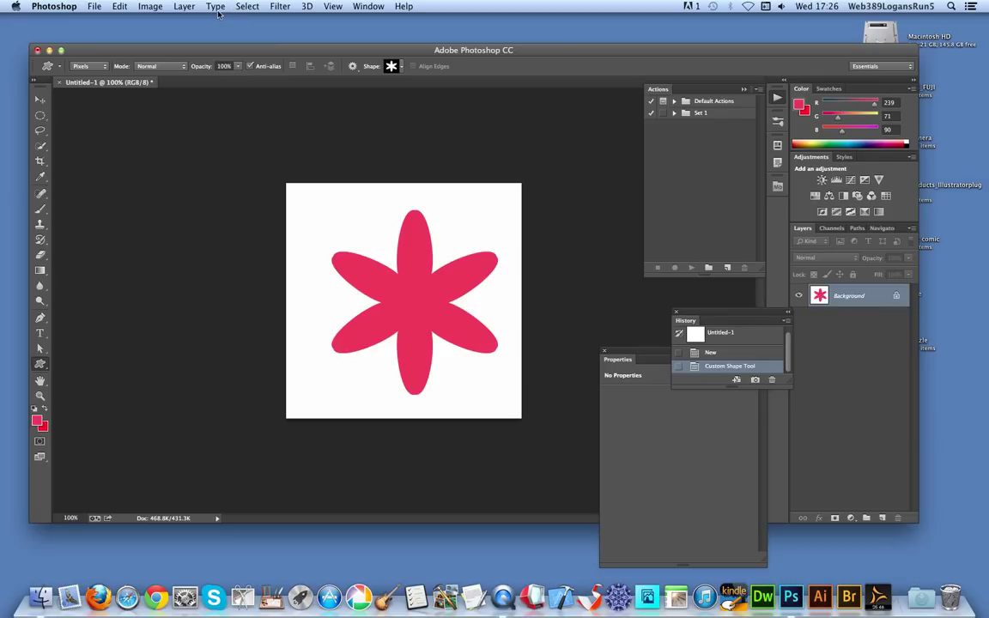
# Look at the Image > Image Rotation commands, then dismiss them without rotating
pyautogui.click(150, 6)
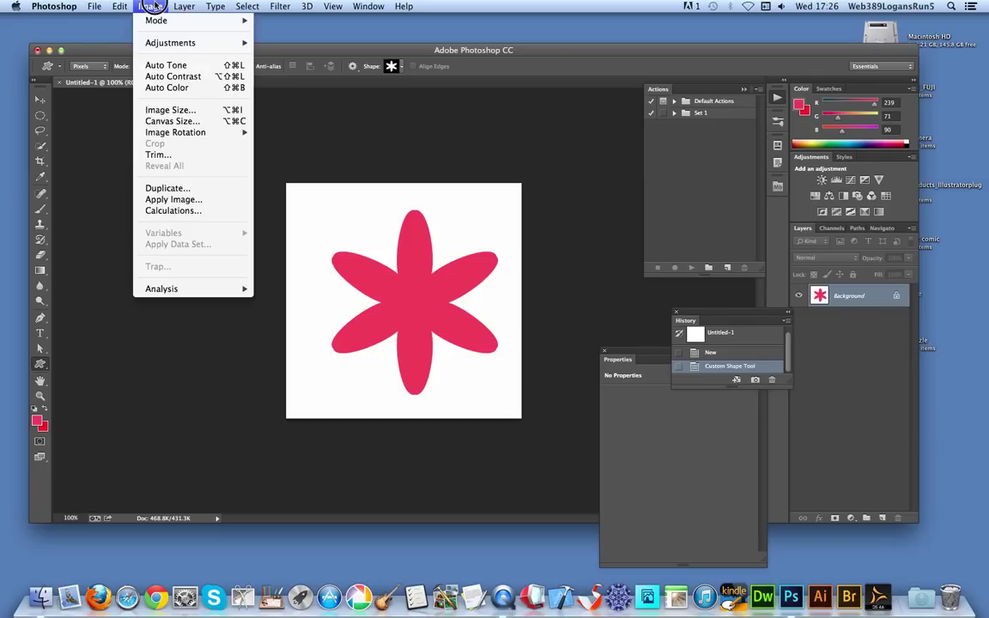
pyautogui.moveTo(194, 133)
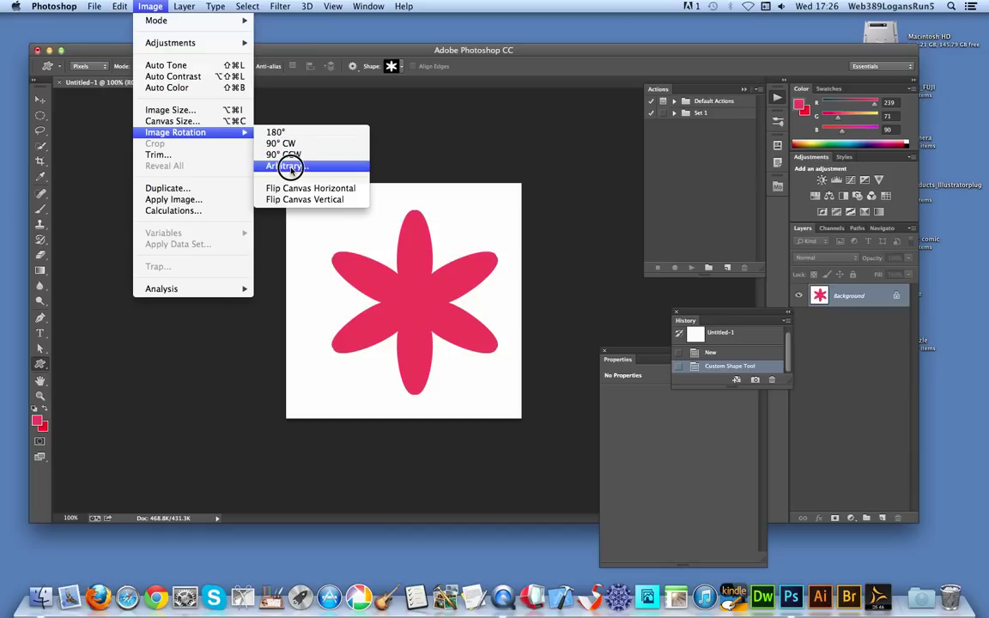
pyautogui.click(331, 154)
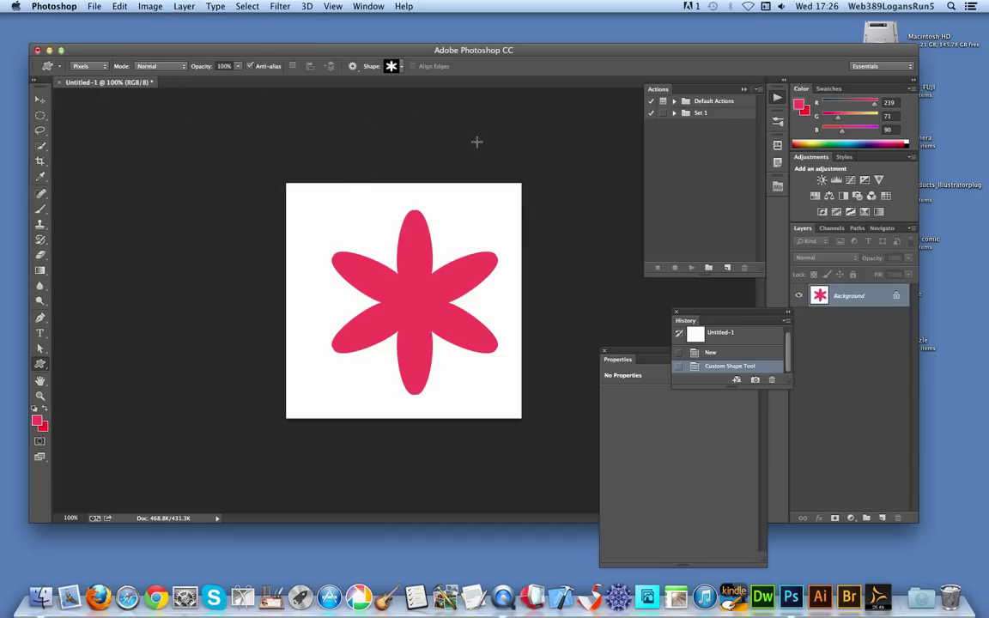
# Revert to the blank document, add a new Layer 1, and draw the pink flower on it
pyautogui.click(712, 352)
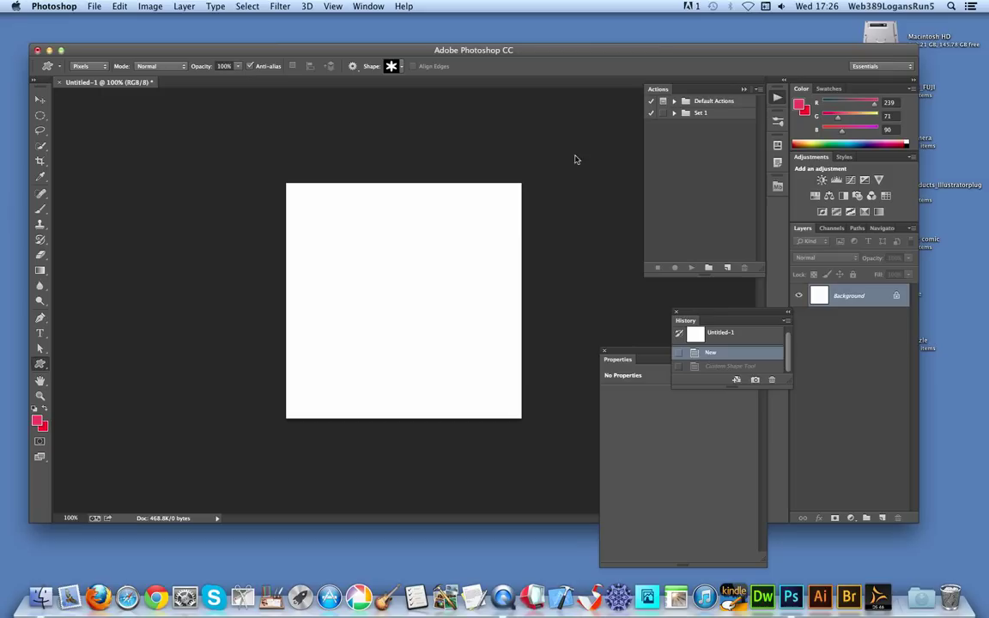
pyautogui.click(184, 7)
pyautogui.moveTo(189, 21)
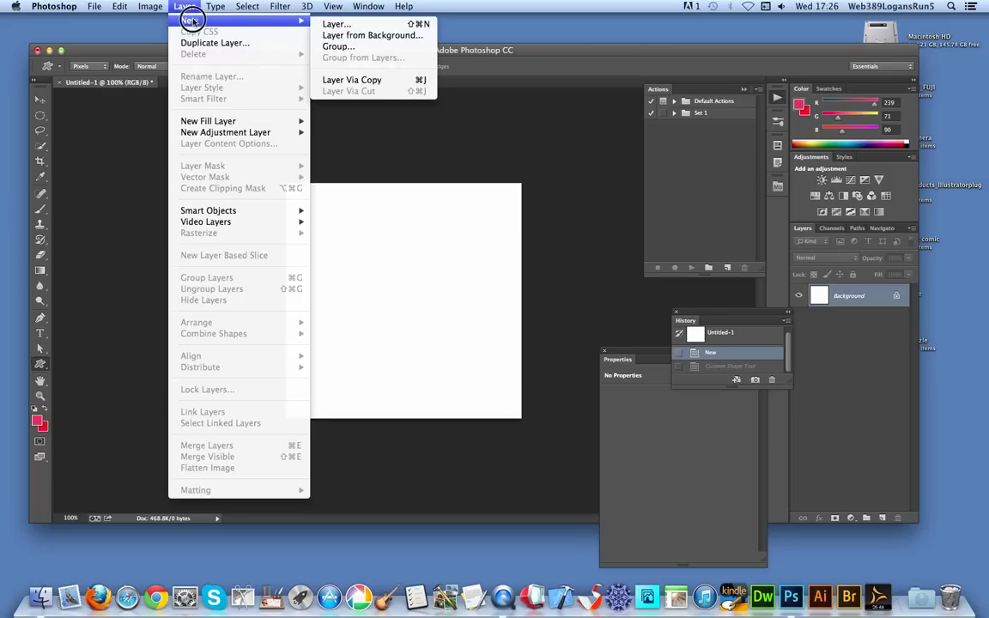
pyautogui.click(335, 24)
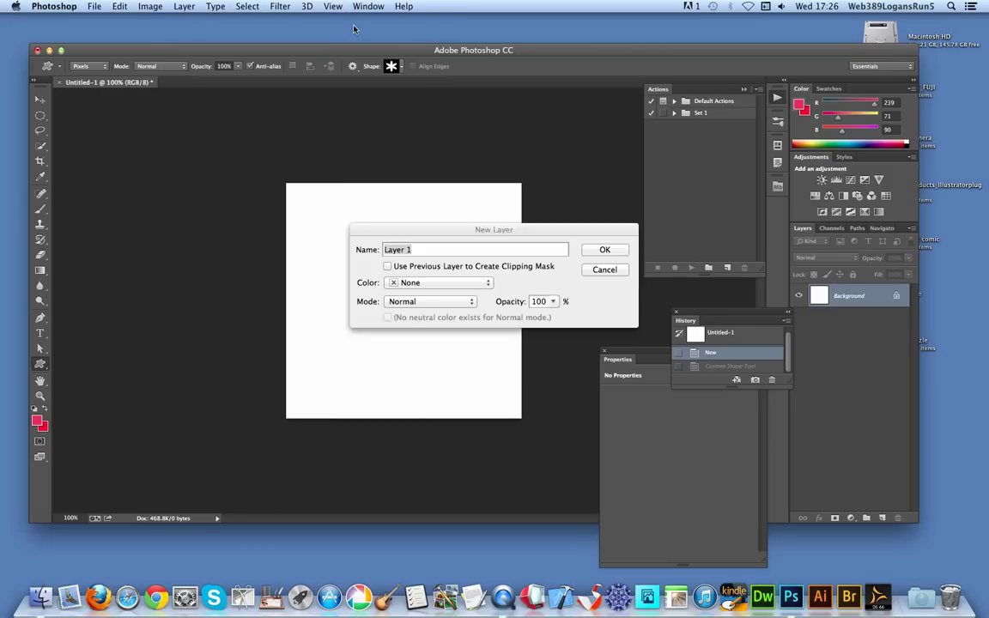
pyautogui.click(611, 250)
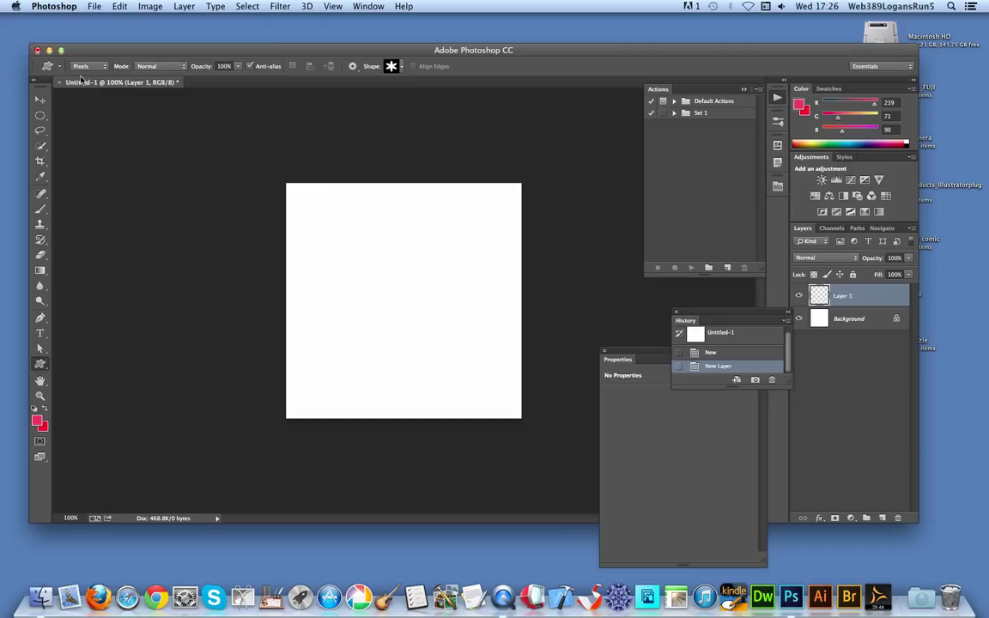
pyautogui.moveTo(318, 202); pyautogui.dragTo(494, 389)
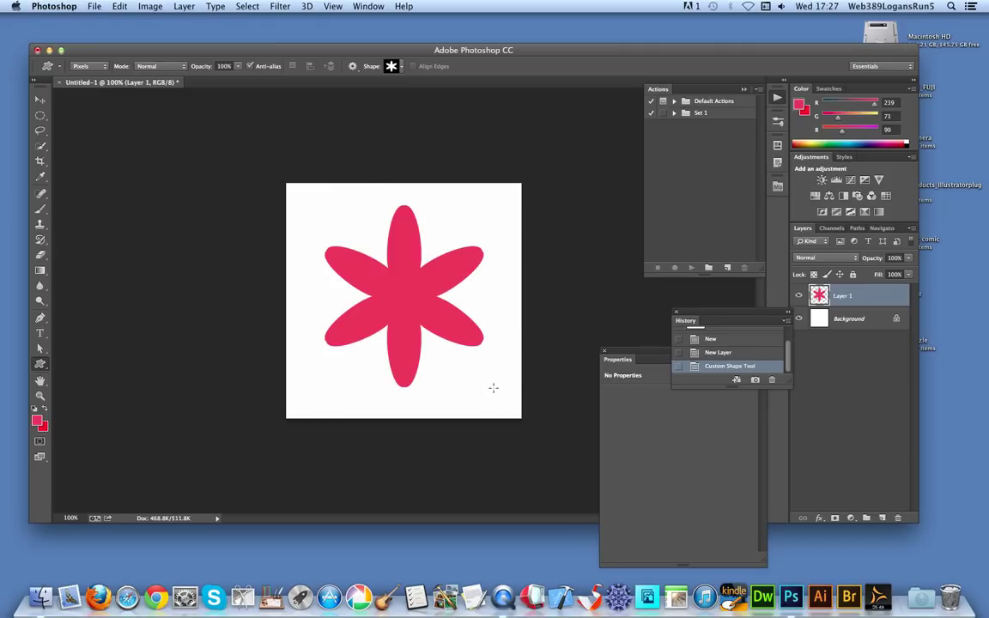
pyautogui.click(40, 101)
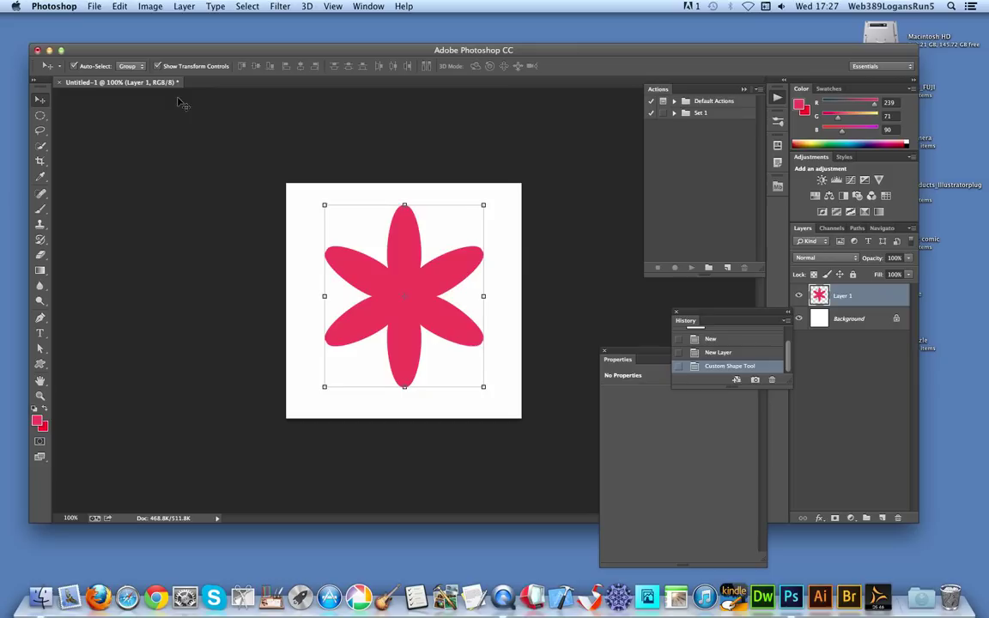
# Rotate the Layer 1 flower to about 45 degrees with transform controls and commit the transform
pyautogui.click(158, 67)
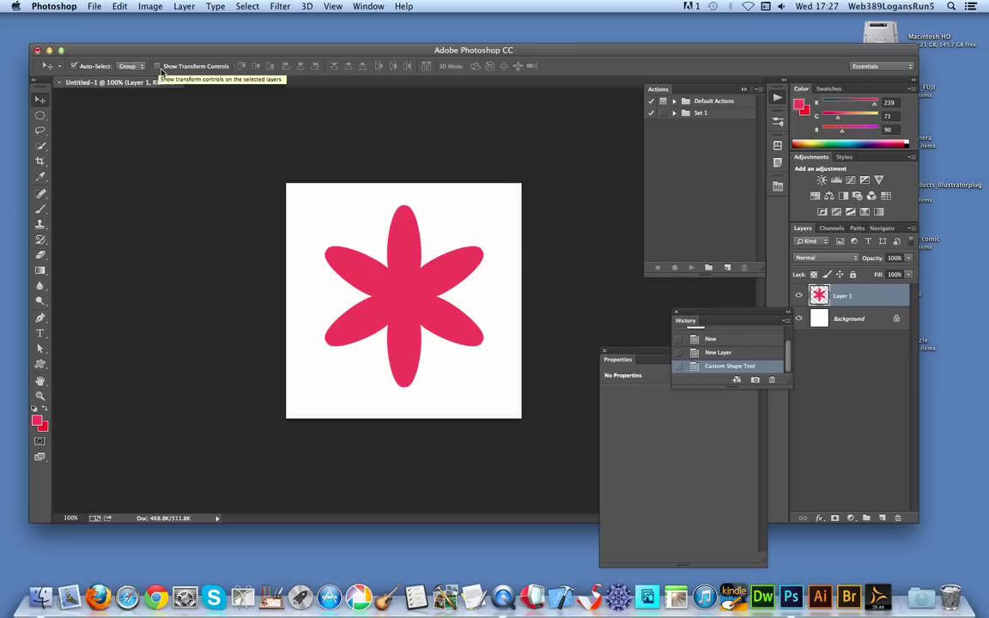
pyautogui.click(158, 67)
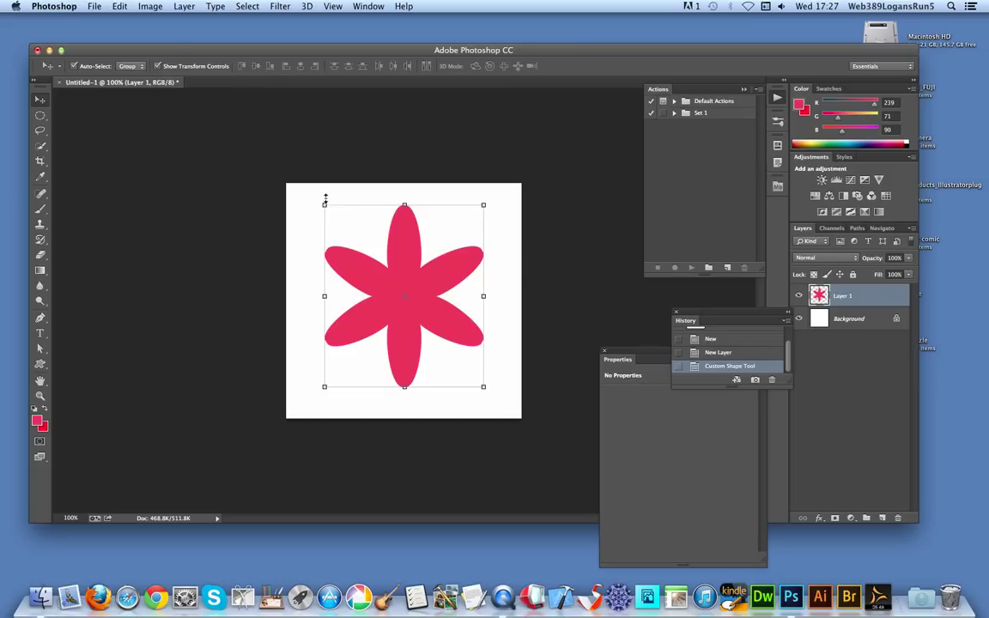
pyautogui.moveTo(326, 196); pyautogui.dragTo(331, 260)
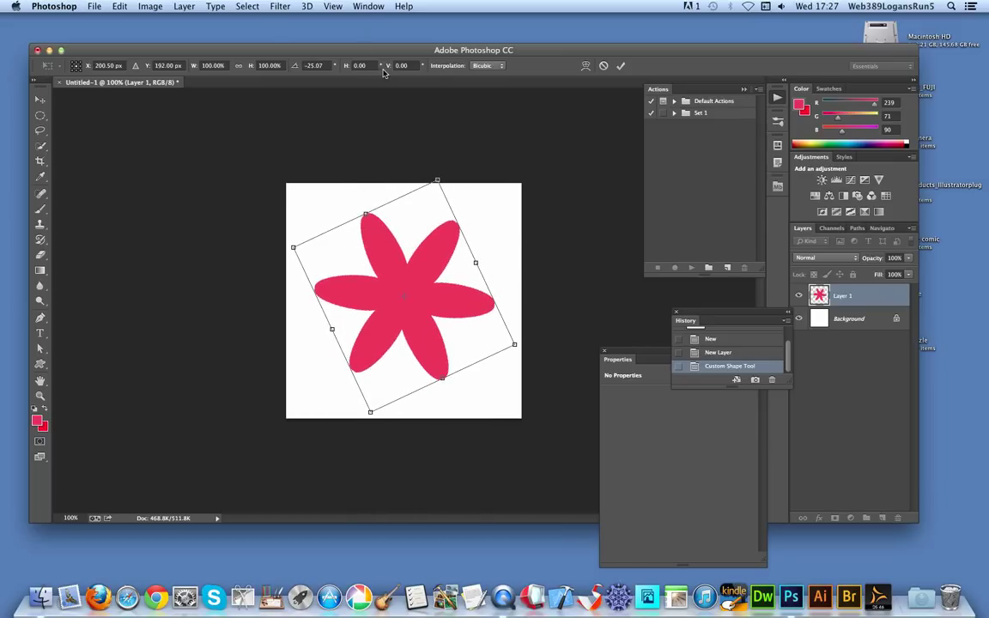
pyautogui.click(328, 66)
pyautogui.write('45')
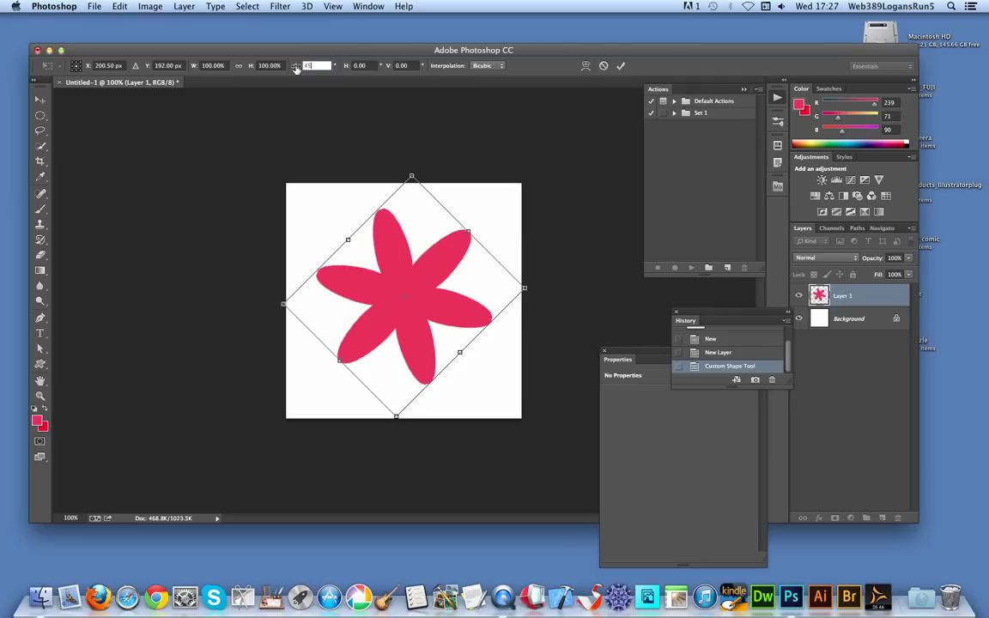
pyautogui.moveTo(295, 68); pyautogui.dragTo(365, 130)
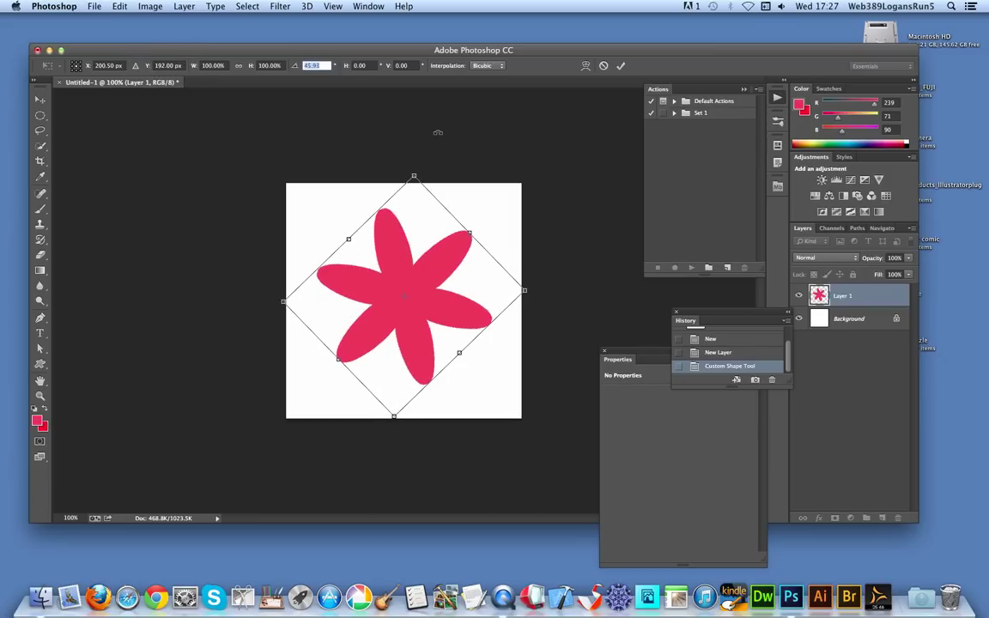
pyautogui.click(620, 66)
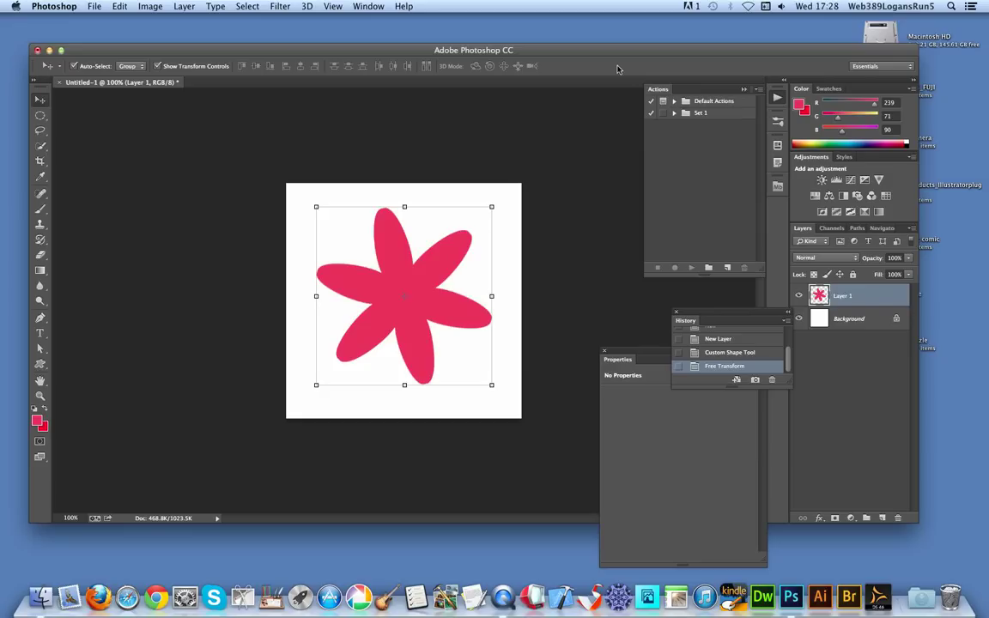
# Revert to the blank document, switch Custom Shape to Shape mode, and draw the flower as Shape 1
pyautogui.click(721, 332)
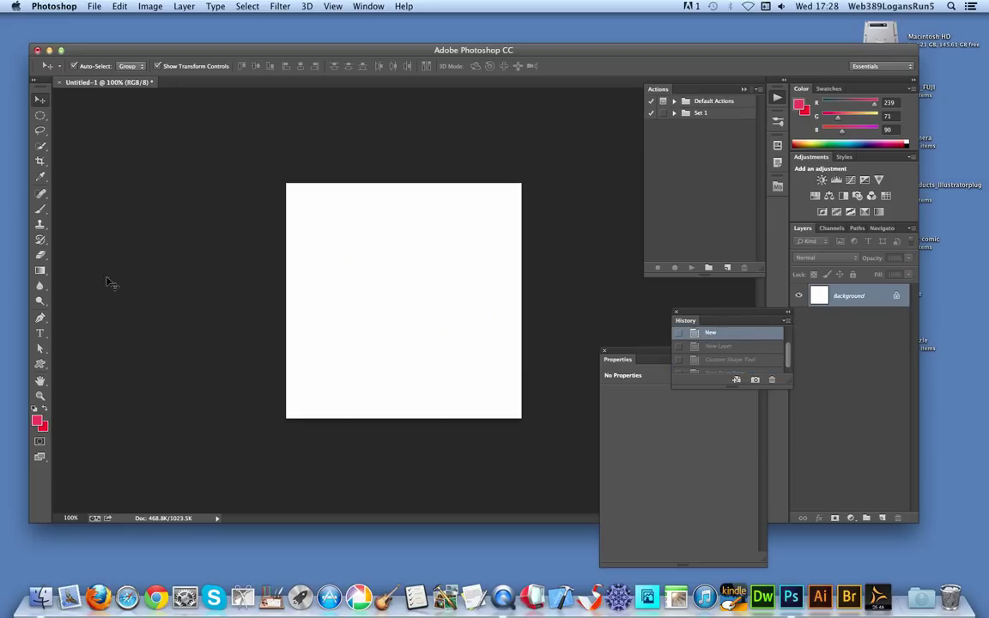
pyautogui.click(39, 366)
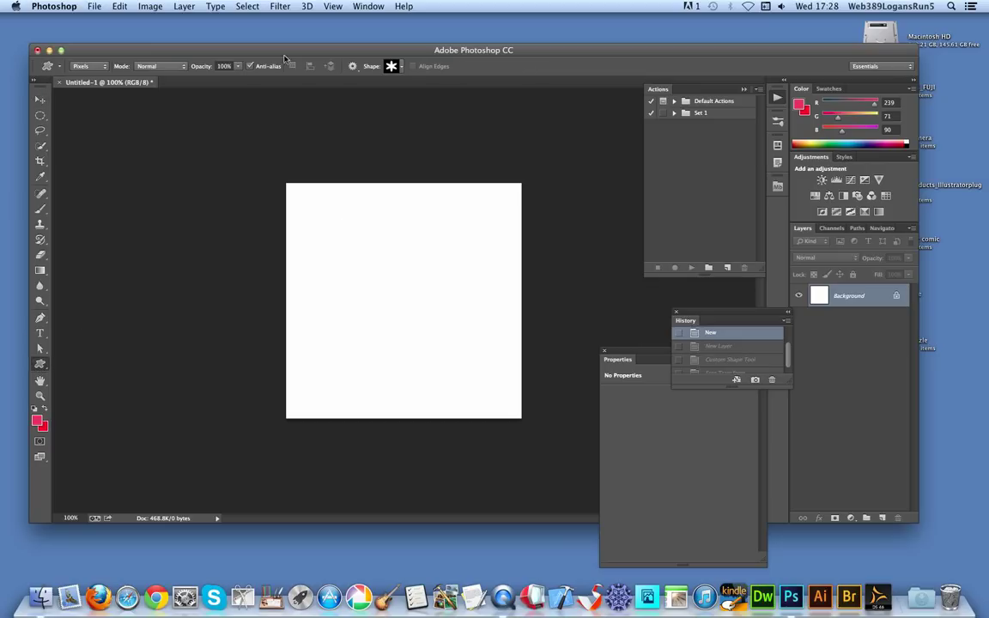
pyautogui.click(101, 69)
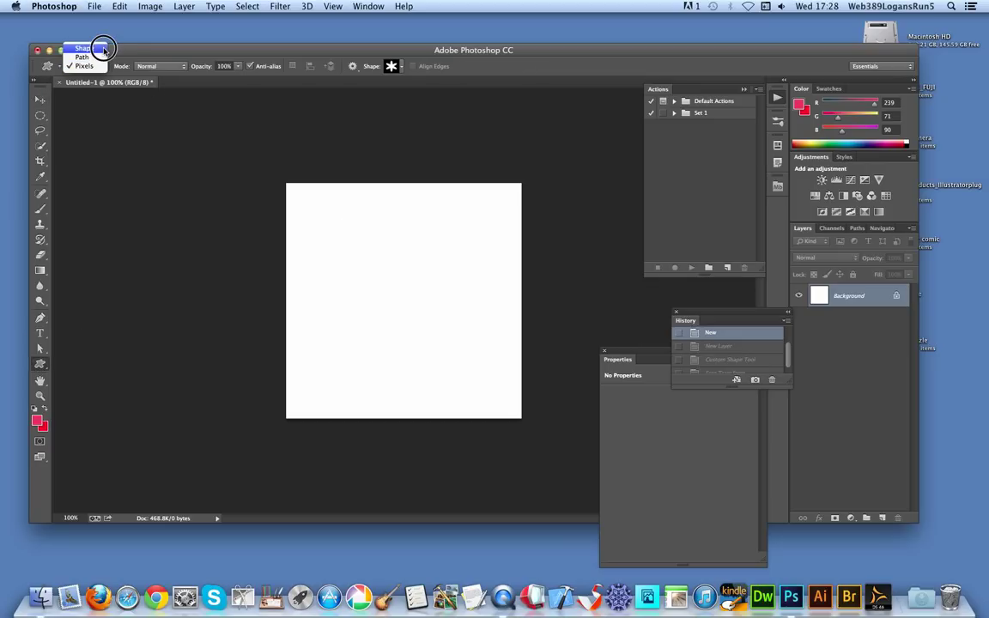
pyautogui.click(96, 36)
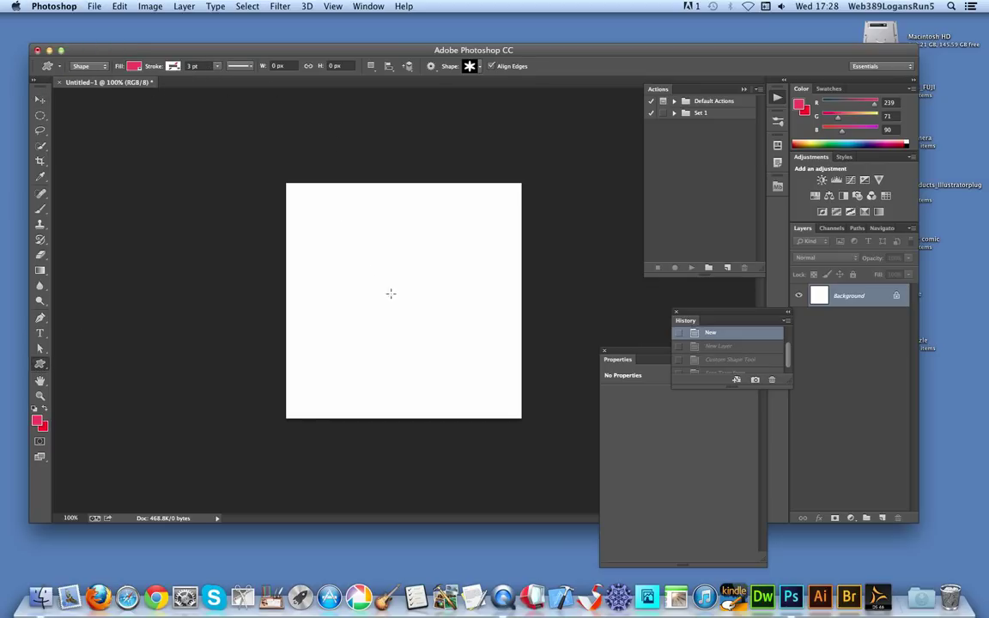
pyautogui.moveTo(285, 178); pyautogui.dragTo(498, 386)
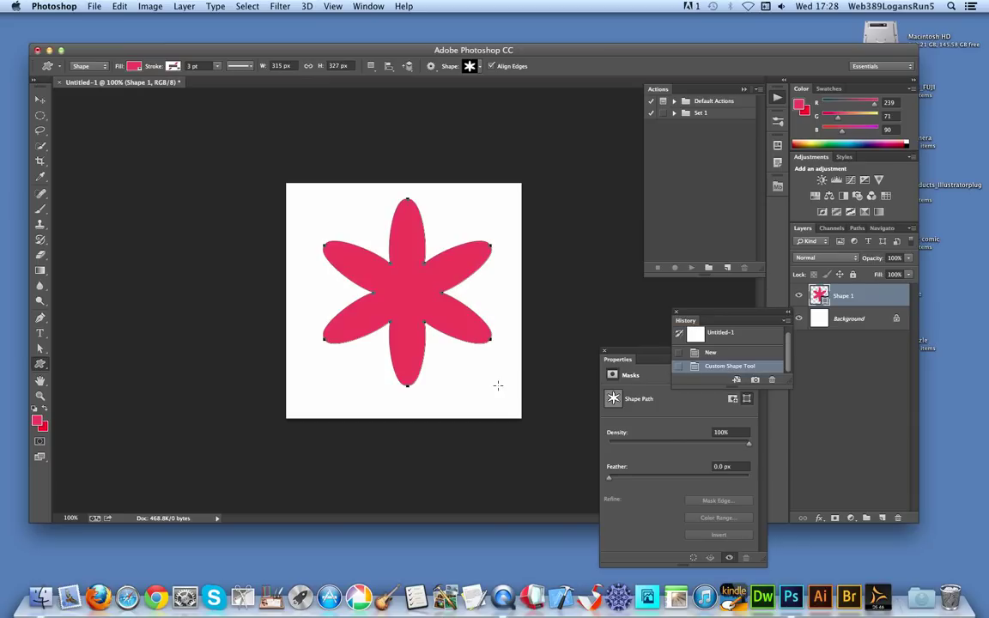
pyautogui.click(41, 102)
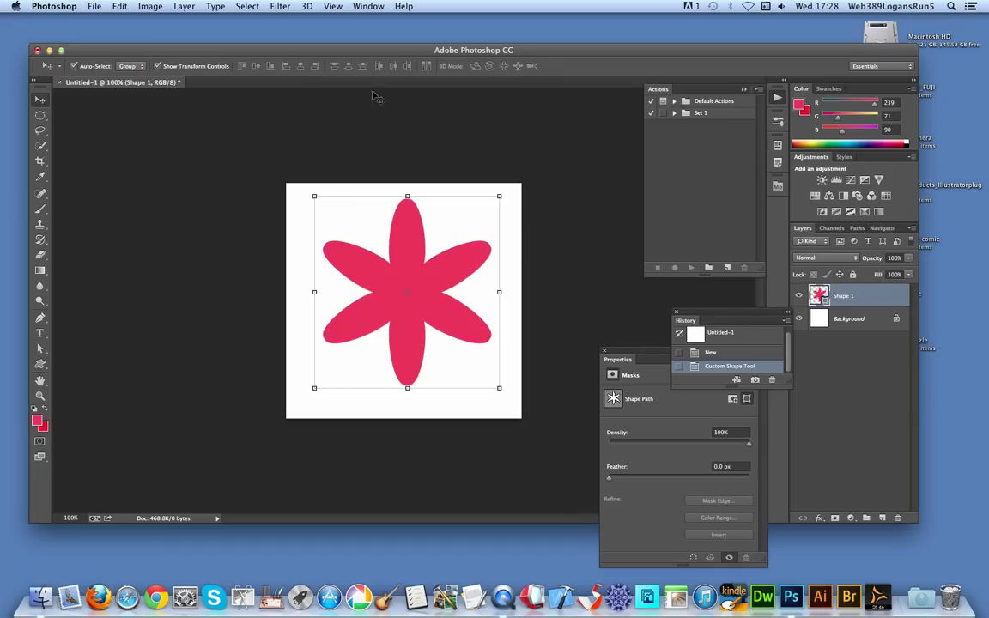
# Rotate the Shape 1 flower to -167 degrees and commit the transform
pyautogui.moveTo(519, 176); pyautogui.dragTo(337, 319)
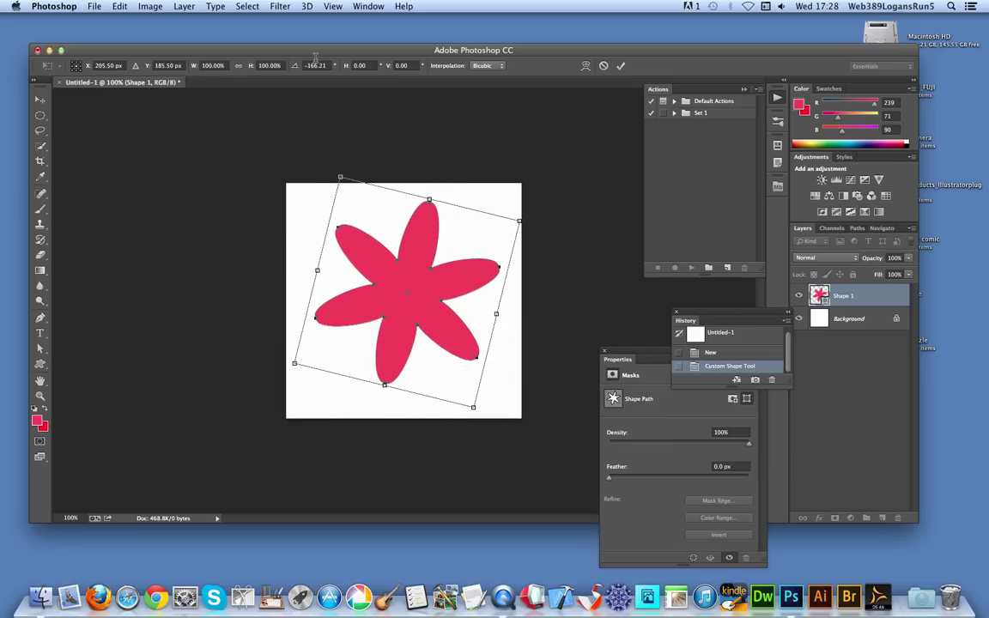
pyautogui.moveTo(300, 68)
pyautogui.mouseDown()
pyautogui.moveTo(250, 67)
pyautogui.moveTo(295, 68)
pyautogui.mouseUp()
pyautogui.click(622, 66)
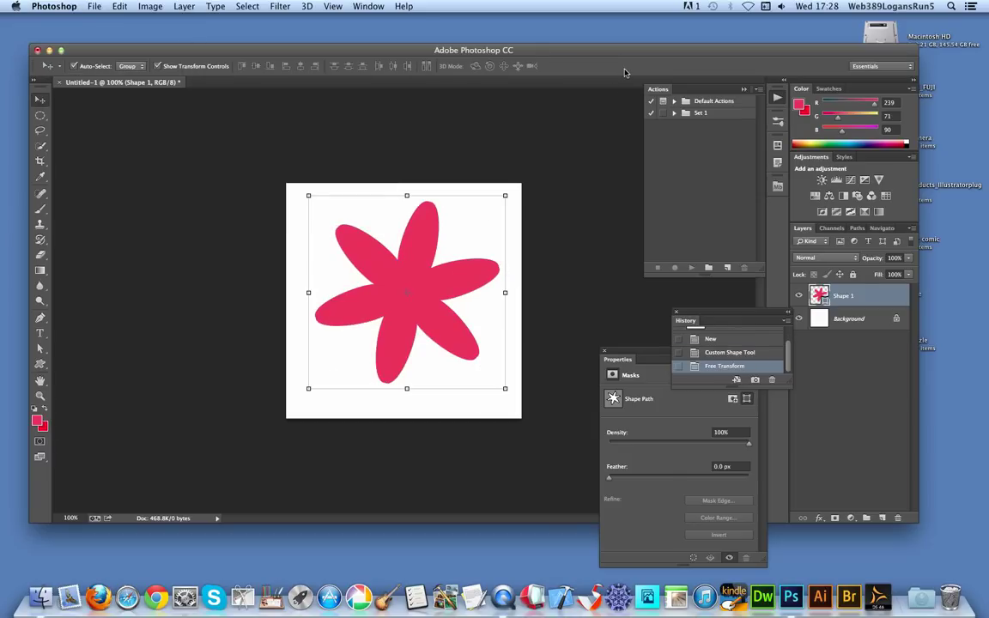
pyautogui.click(120, 6)
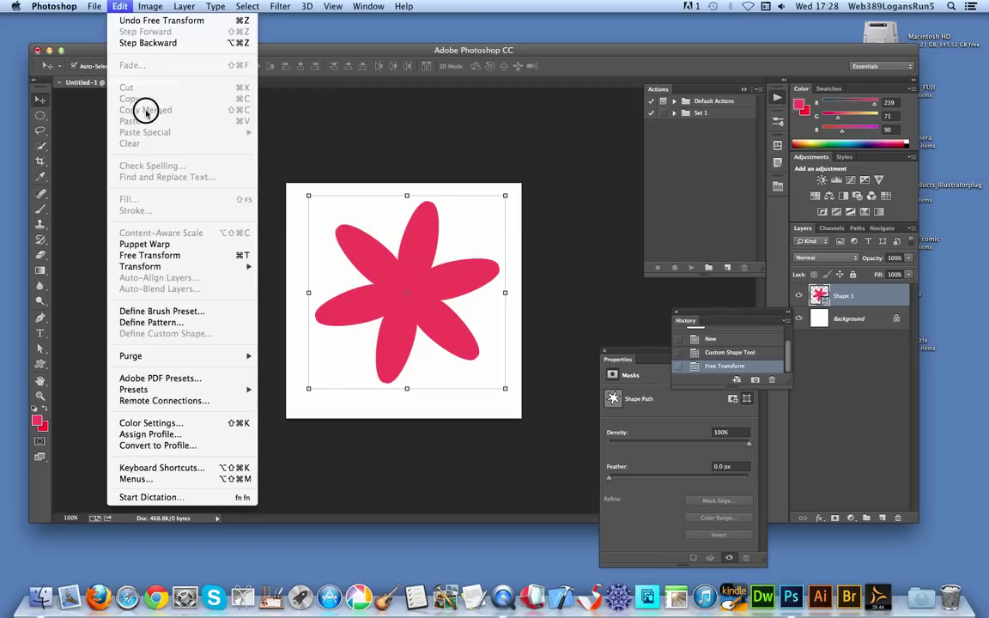
pyautogui.moveTo(258, 271)
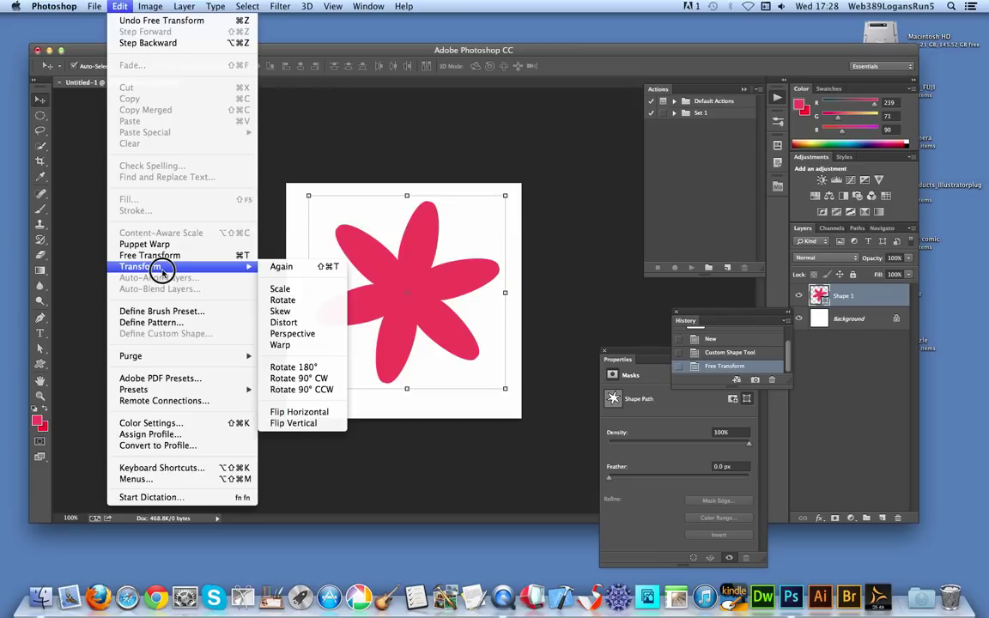
pyautogui.click(280, 303)
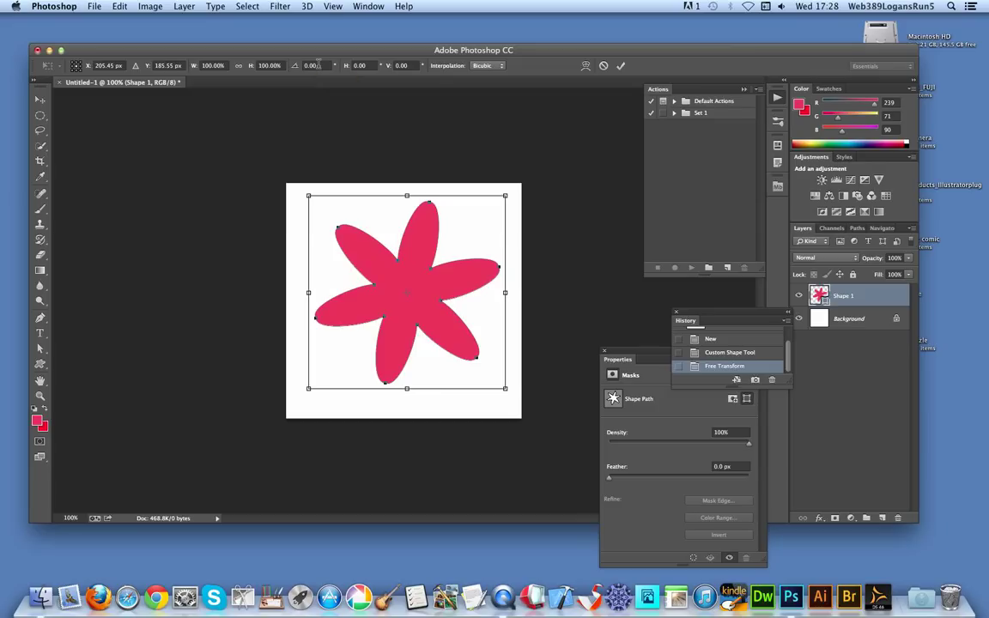
pyautogui.click(622, 66)
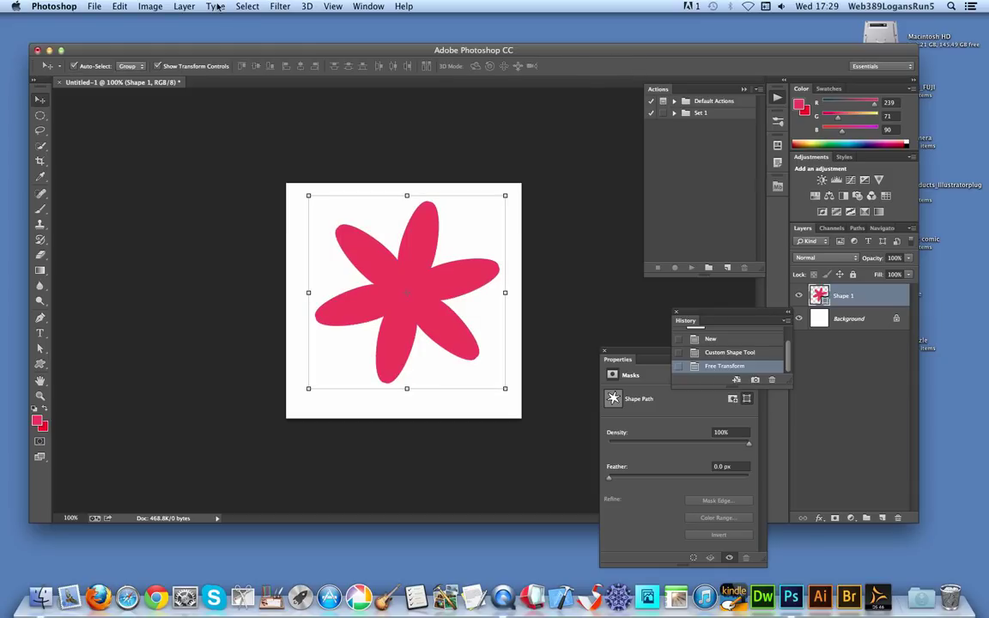
pyautogui.click(119, 6)
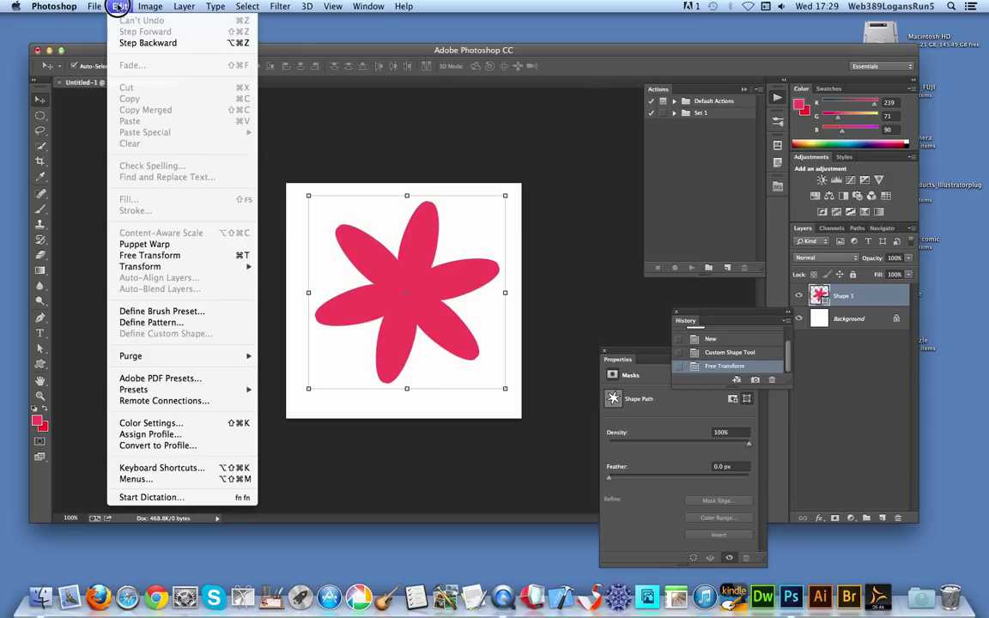
pyautogui.moveTo(129, 267)
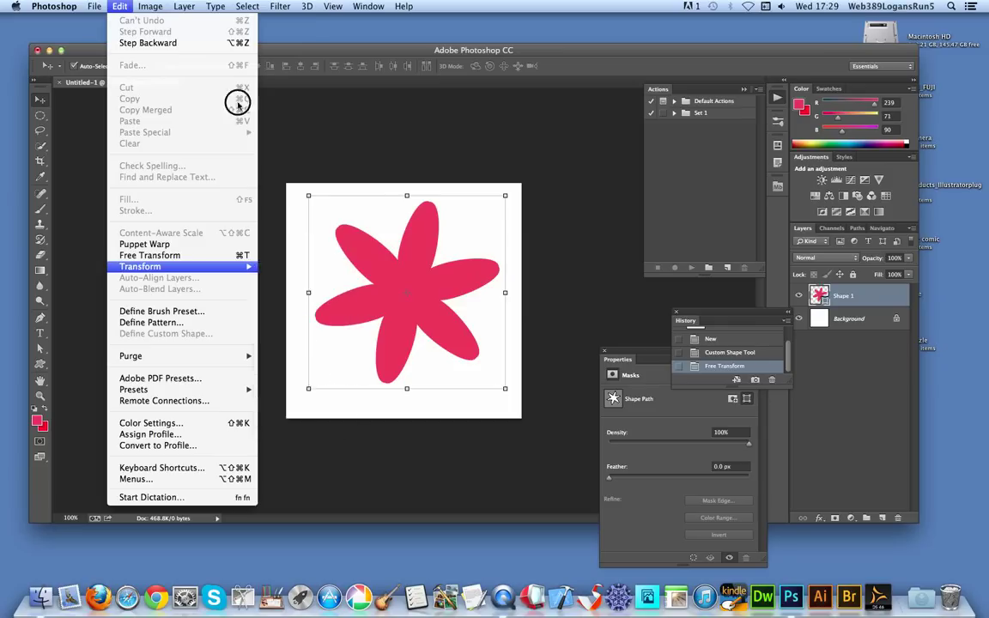
pyautogui.moveTo(208, 21)
pyautogui.click(44, 91)
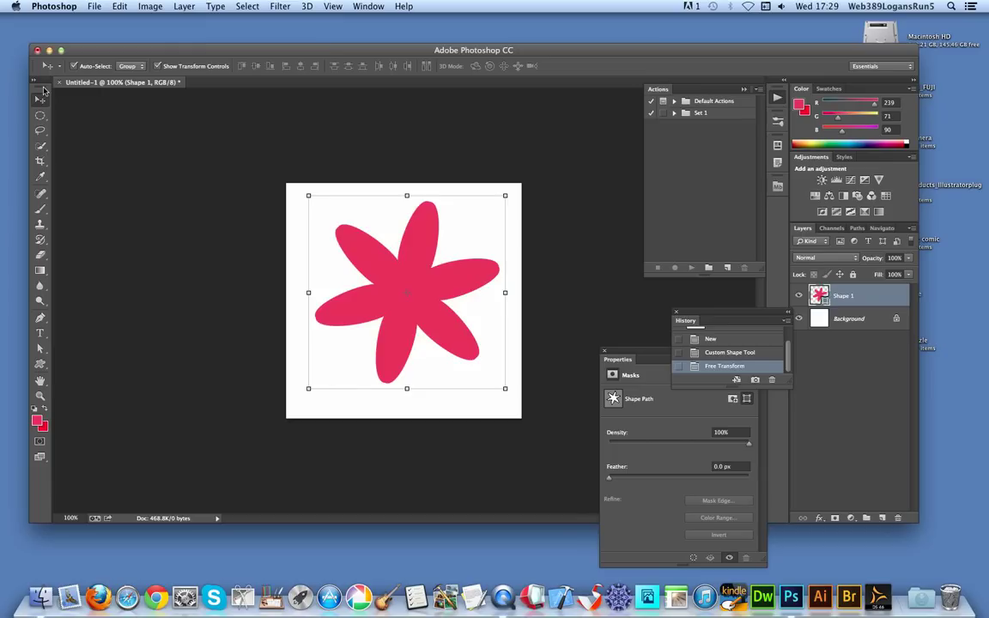
# Record a new Action 9 containing a small committed rotation of the flower
pyautogui.click(729, 270)
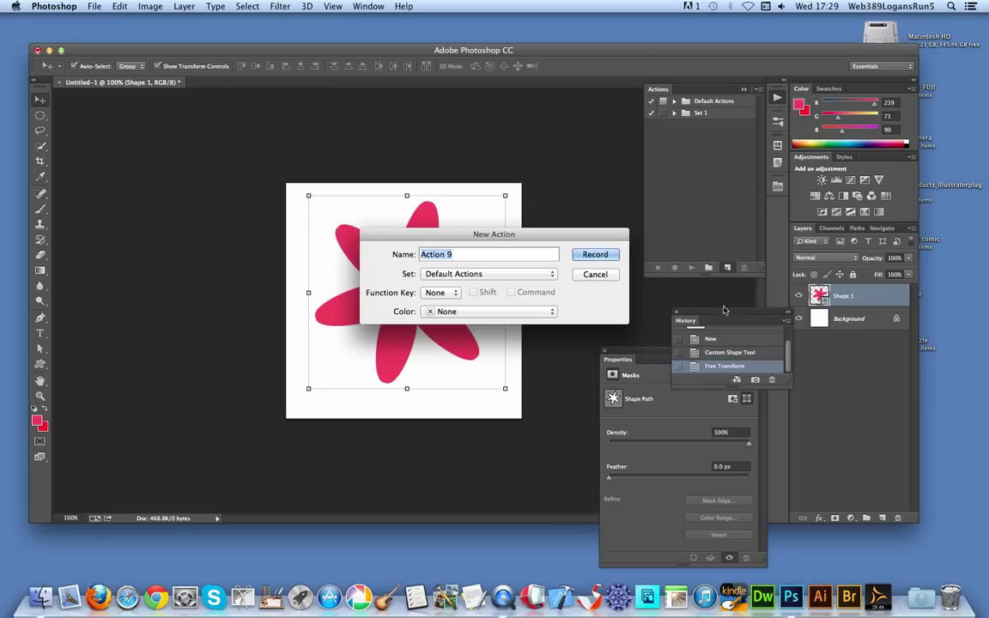
pyautogui.click(603, 256)
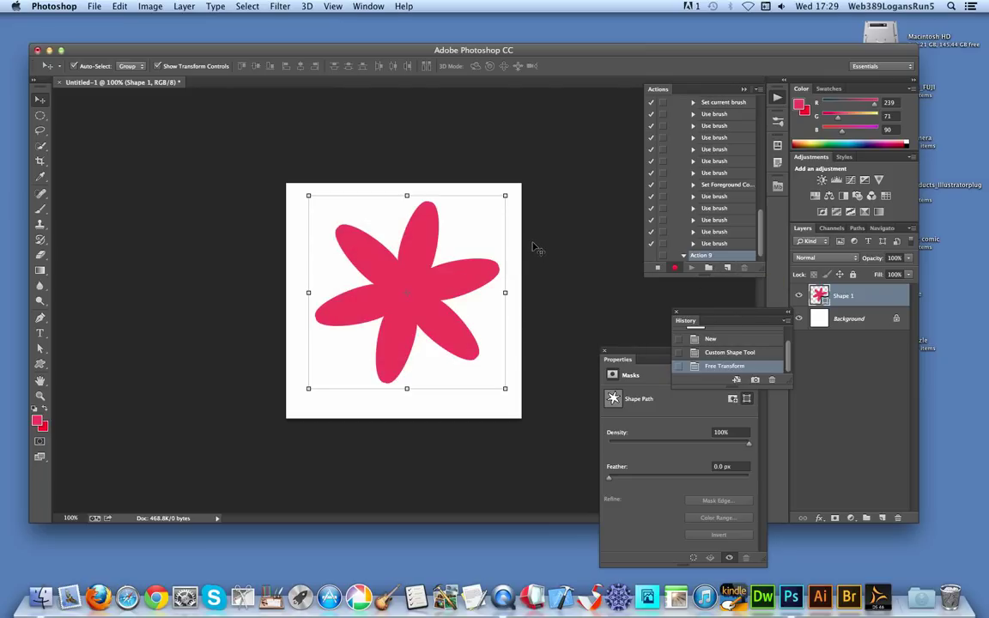
pyautogui.moveTo(512, 189)
pyautogui.mouseDown()
pyautogui.moveTo(522, 190)
pyautogui.moveTo(506, 184)
pyautogui.mouseUp()
pyautogui.doubleClick(434, 232)
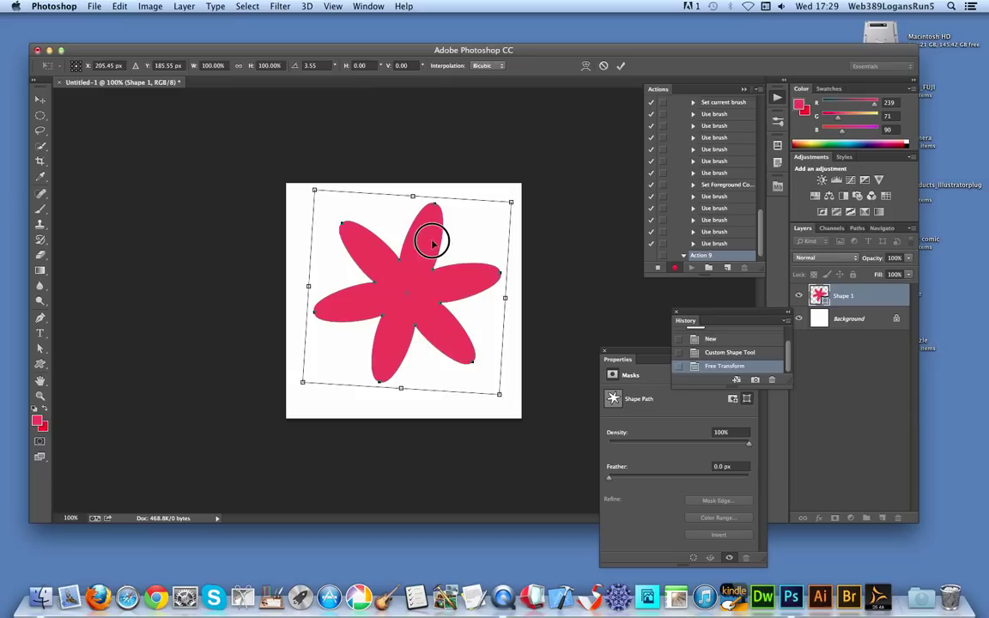
pyautogui.click(657, 270)
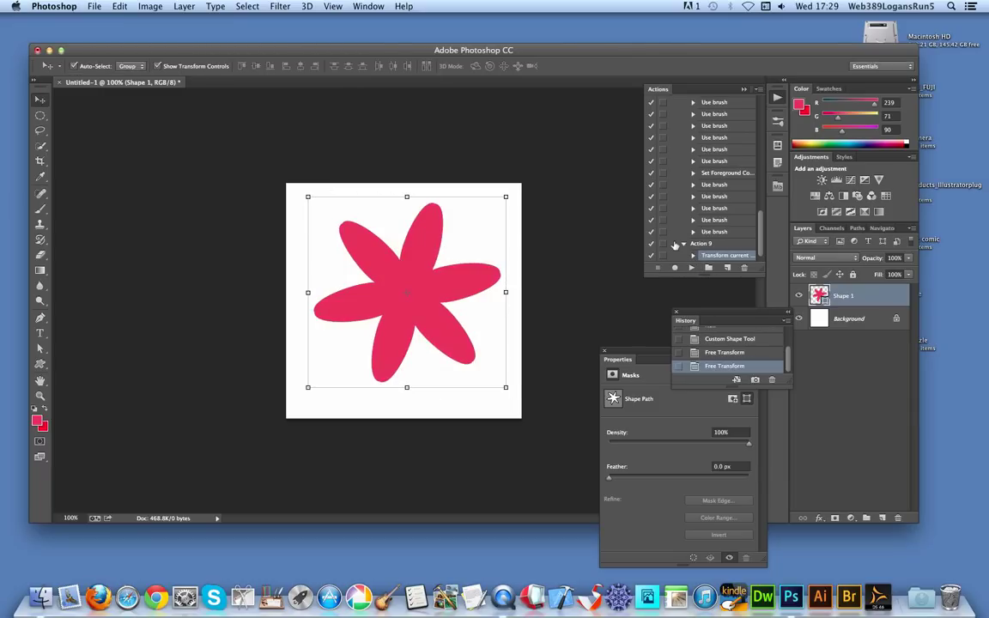
# Play Action 9 four times to turn the flower further
pyautogui.click(678, 244)
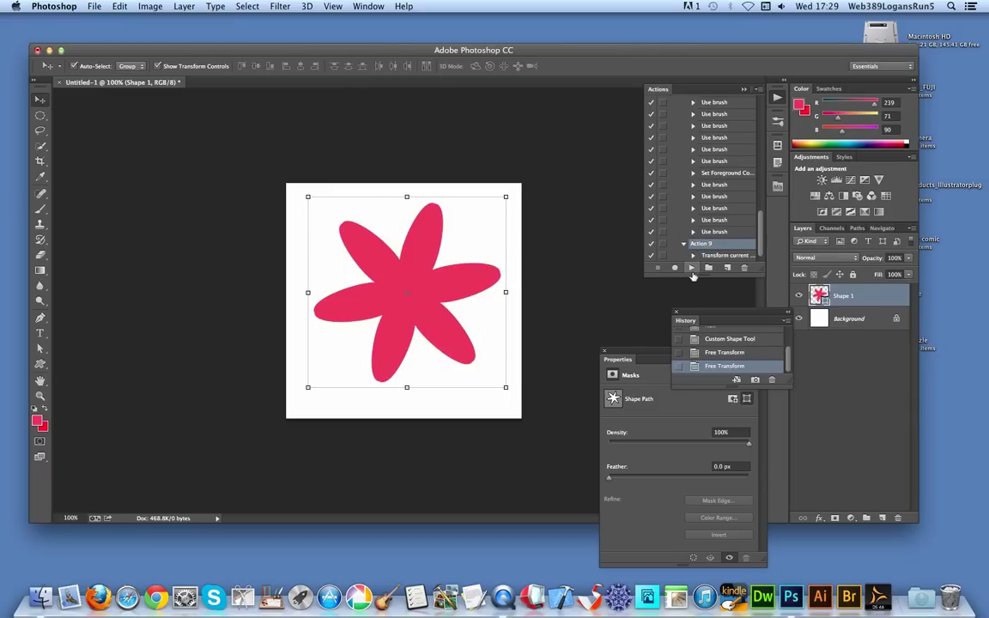
pyautogui.click(692, 268)
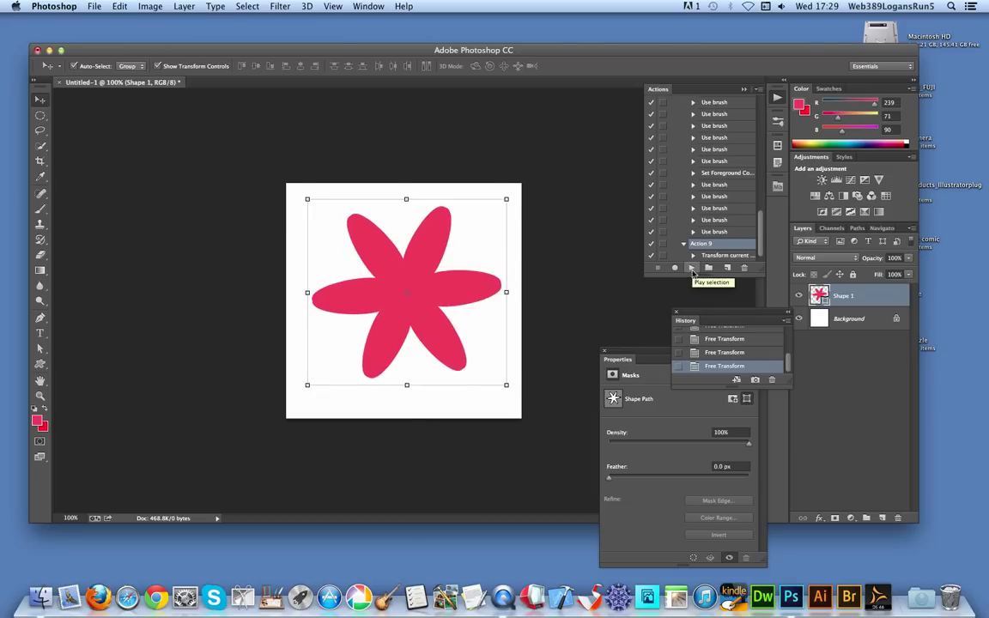
pyautogui.click(693, 268)
pyautogui.click(692, 268)
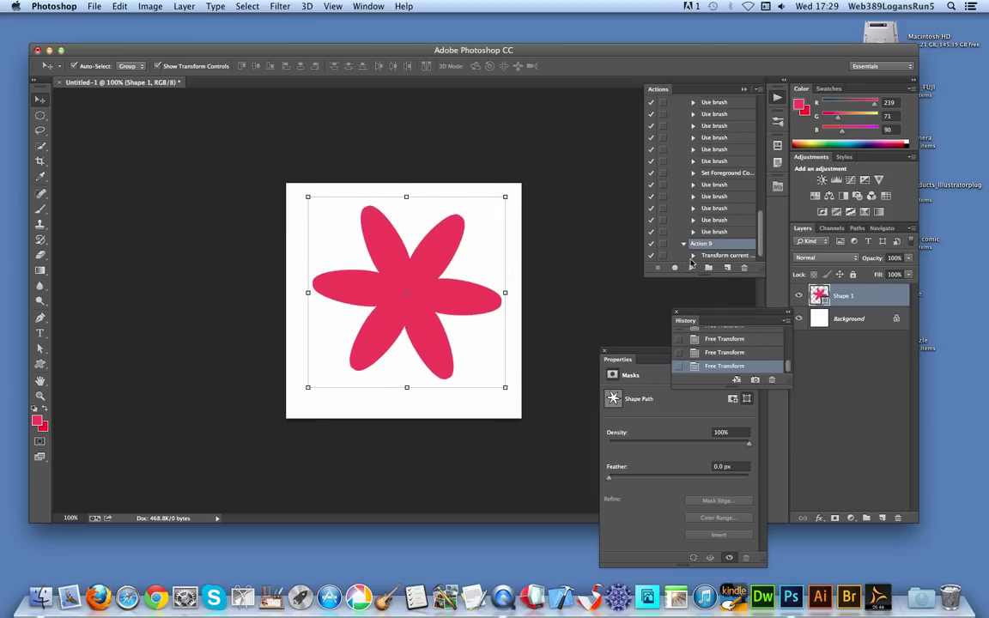
pyautogui.click(692, 266)
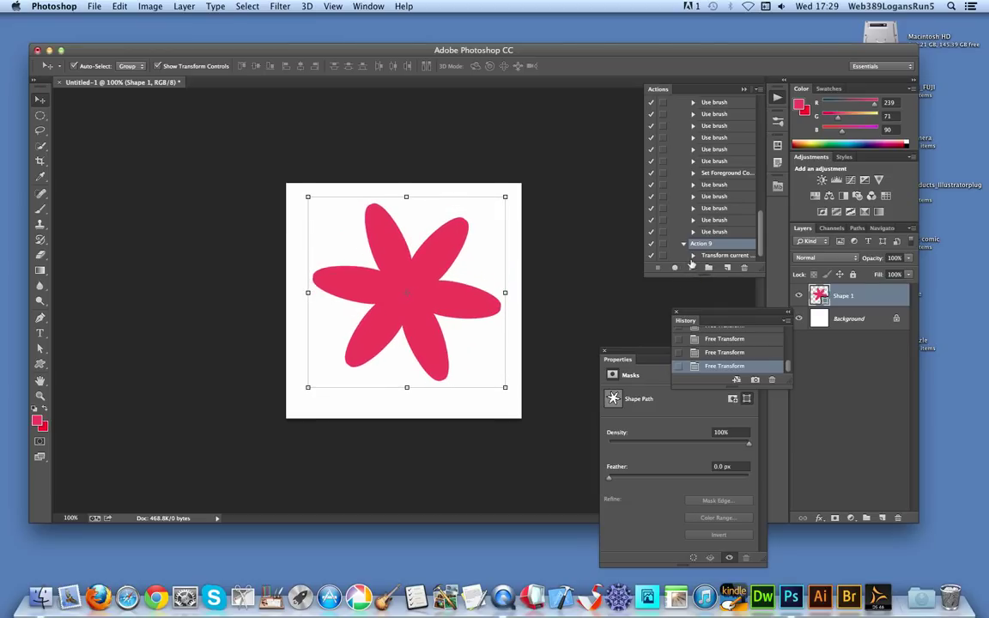